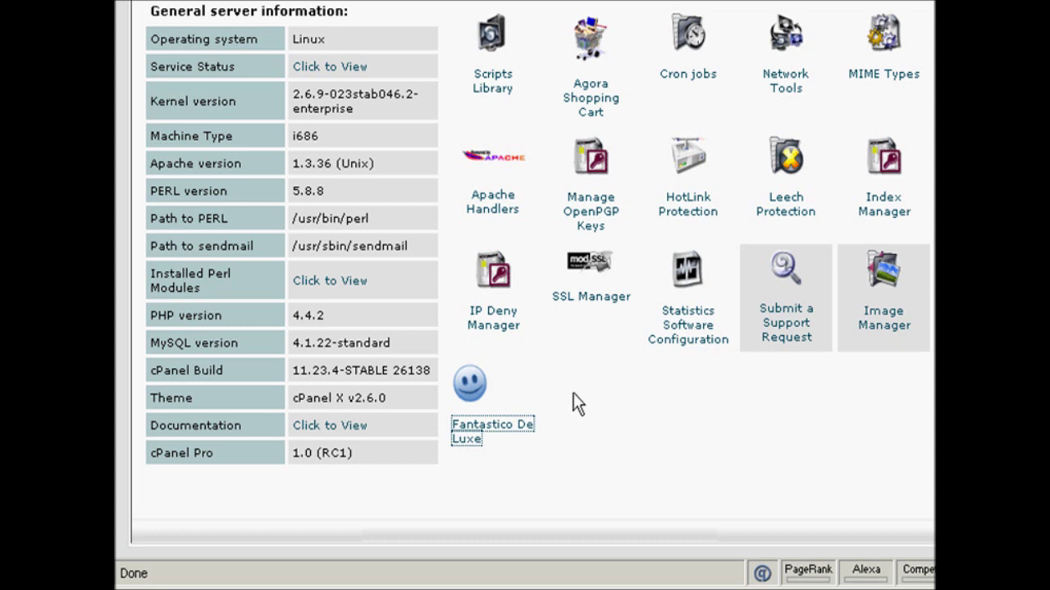
Open the Fantastico De Luxe script installer from cPanel's icon area.
{"action": "left_click", "coordinate": [502, 437]}
{"action": "left_click", "coordinate": [496, 432]}
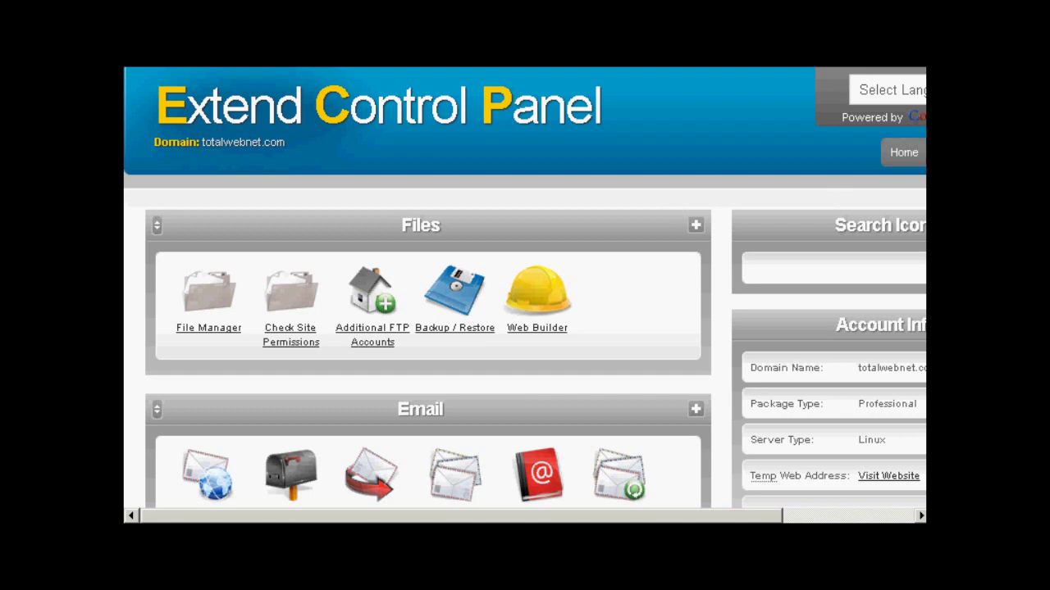
Scroll down to the CGI Scripts panel and open the WordPress Blog installer.
{"action": "scroll", "coordinate": [525, 287], "scroll_direction": "down", "scroll_amount": 10}
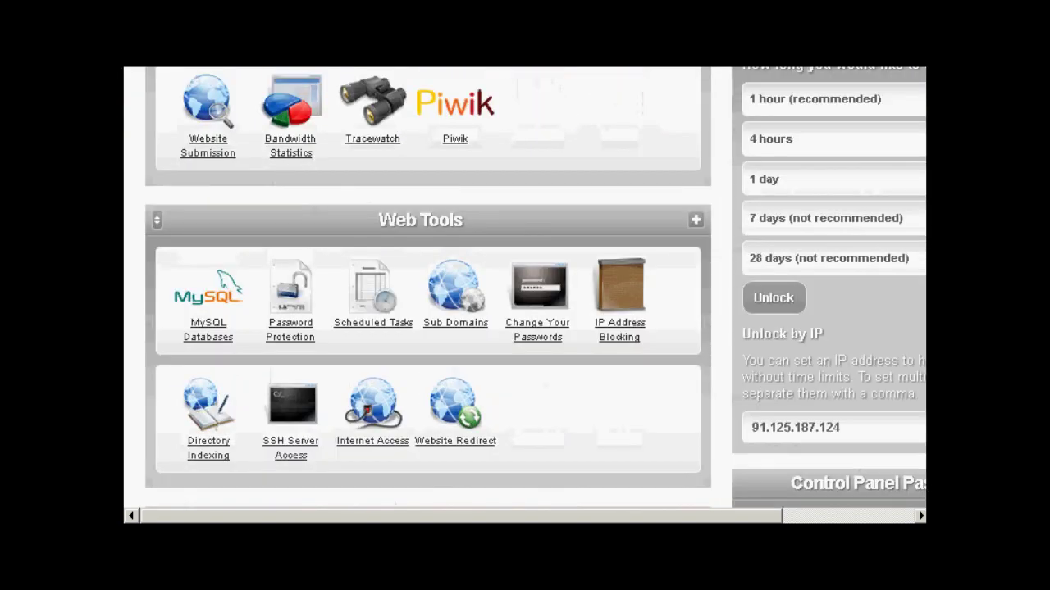
{"action": "scroll", "coordinate": [426, 328], "scroll_direction": "down", "scroll_amount": 5}
{"action": "scroll", "coordinate": [210, 369], "scroll_direction": "down", "scroll_amount": 5}
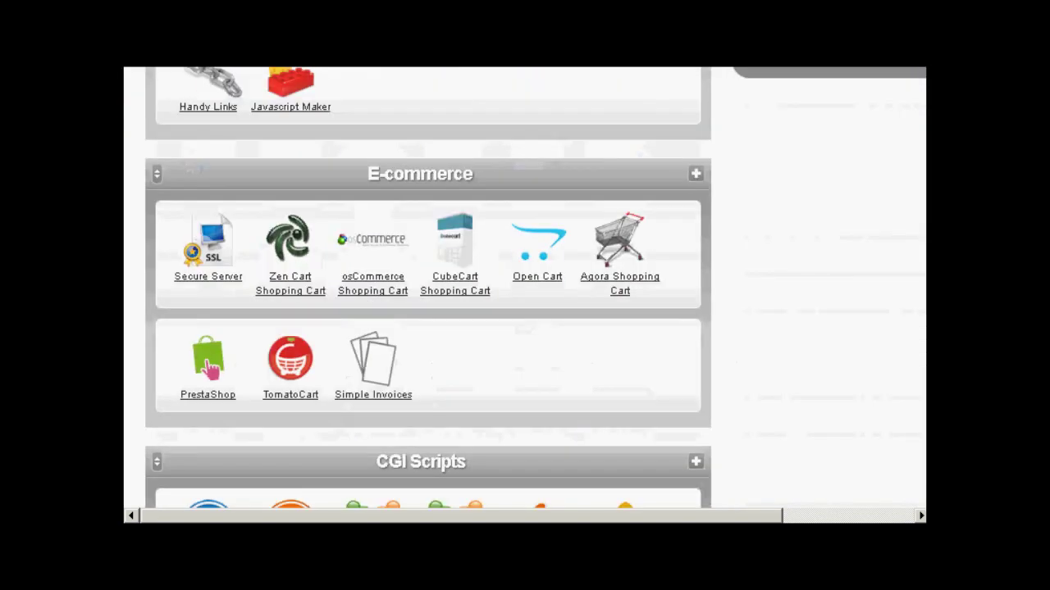
{"action": "scroll", "coordinate": [209, 369], "scroll_direction": "down", "scroll_amount": 5}
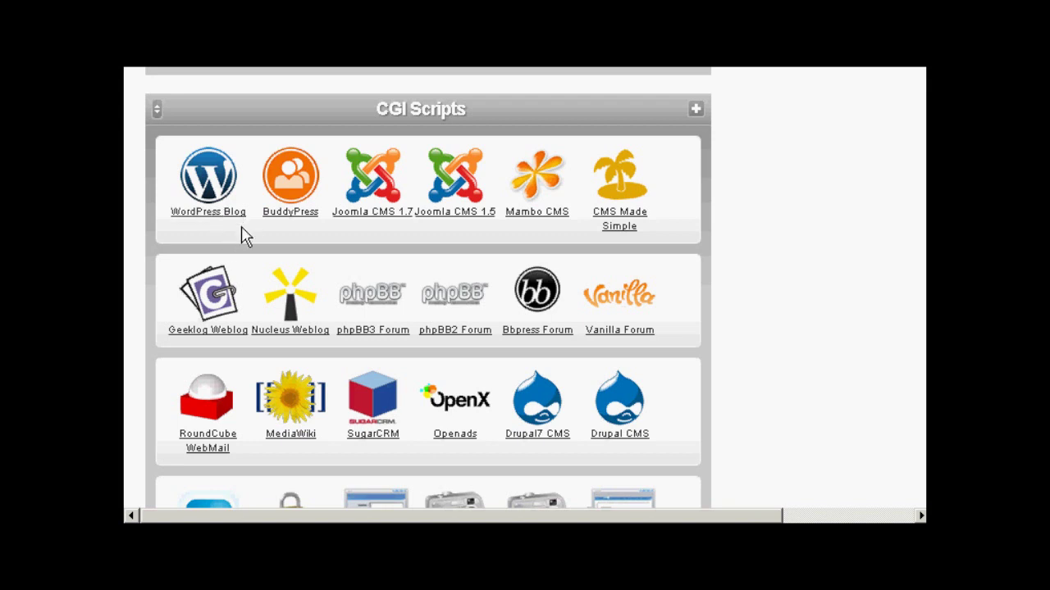
{"action": "left_click", "coordinate": [211, 220]}
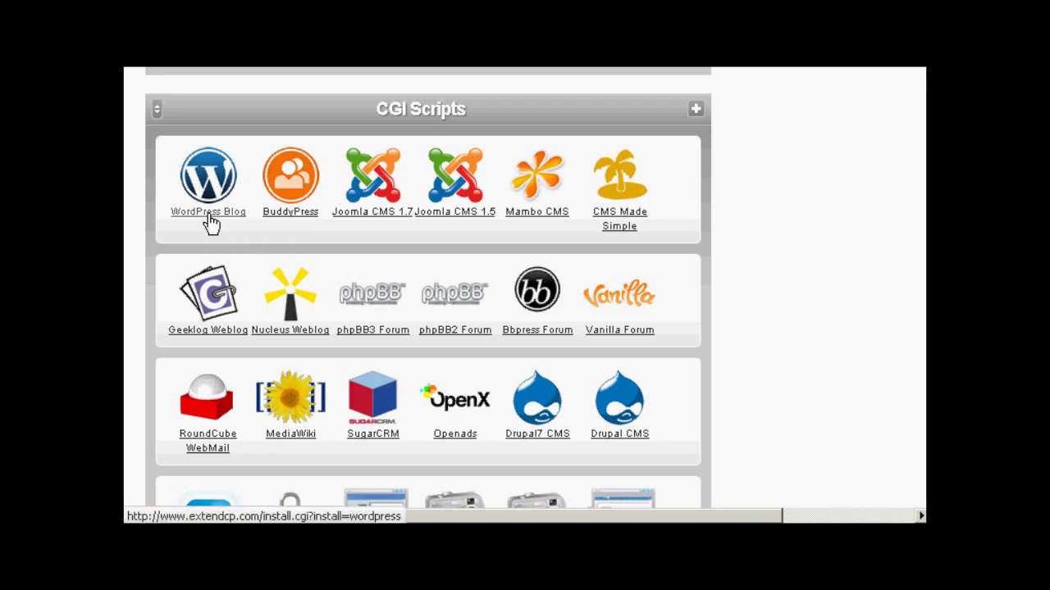
{"action": "left_click", "coordinate": [209, 221]}
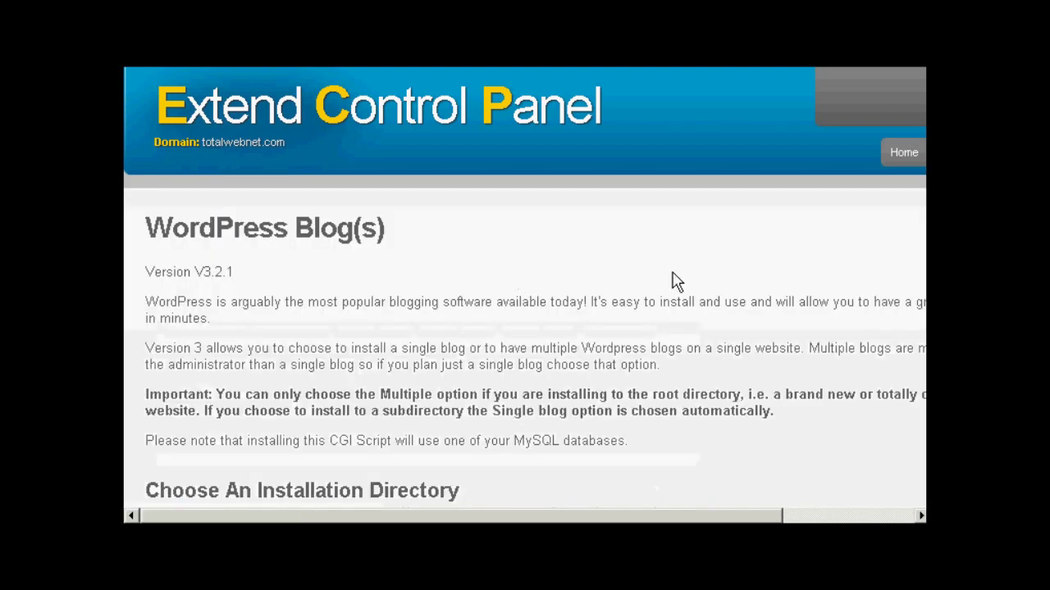
Set the WordPress installation directory to 'blog' and start the install.
{"action": "scroll", "coordinate": [525, 287], "scroll_direction": "down", "scroll_amount": 5}
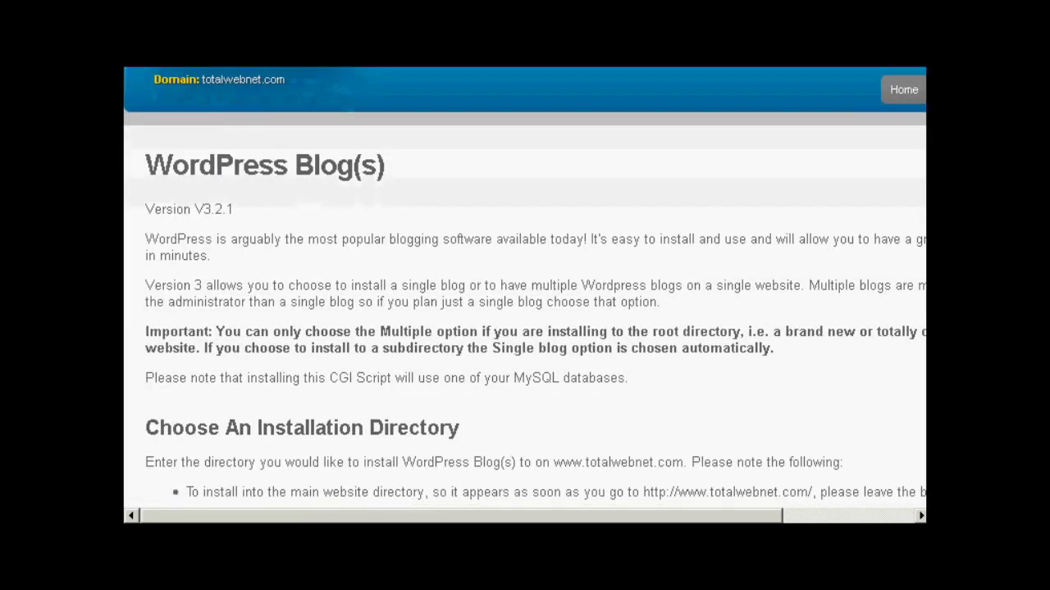
{"action": "scroll", "coordinate": [525, 287], "scroll_direction": "down", "scroll_amount": 5}
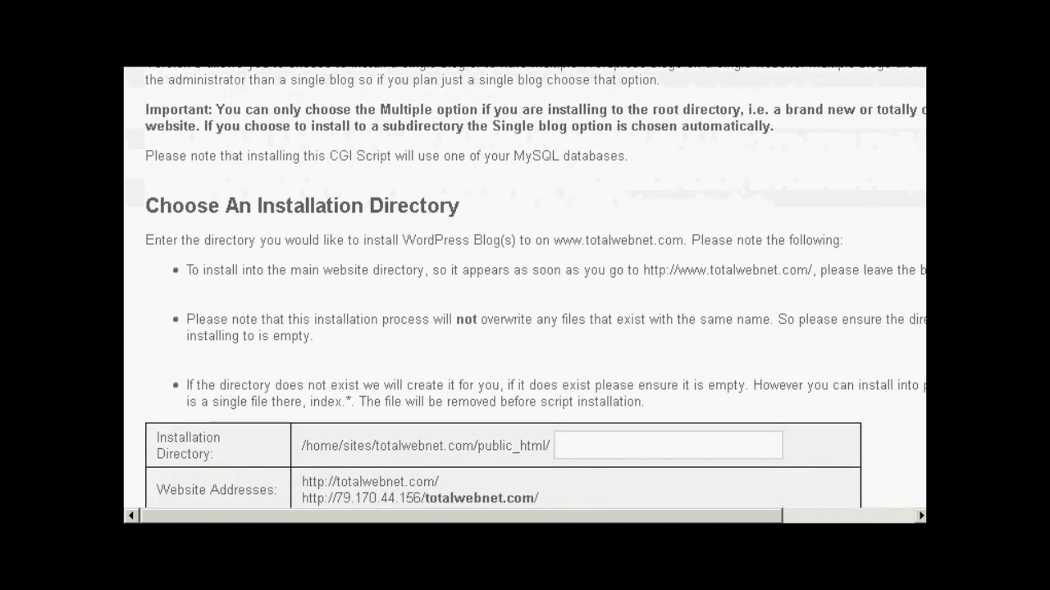
{"action": "scroll", "coordinate": [525, 287], "scroll_direction": "down", "scroll_amount": 1}
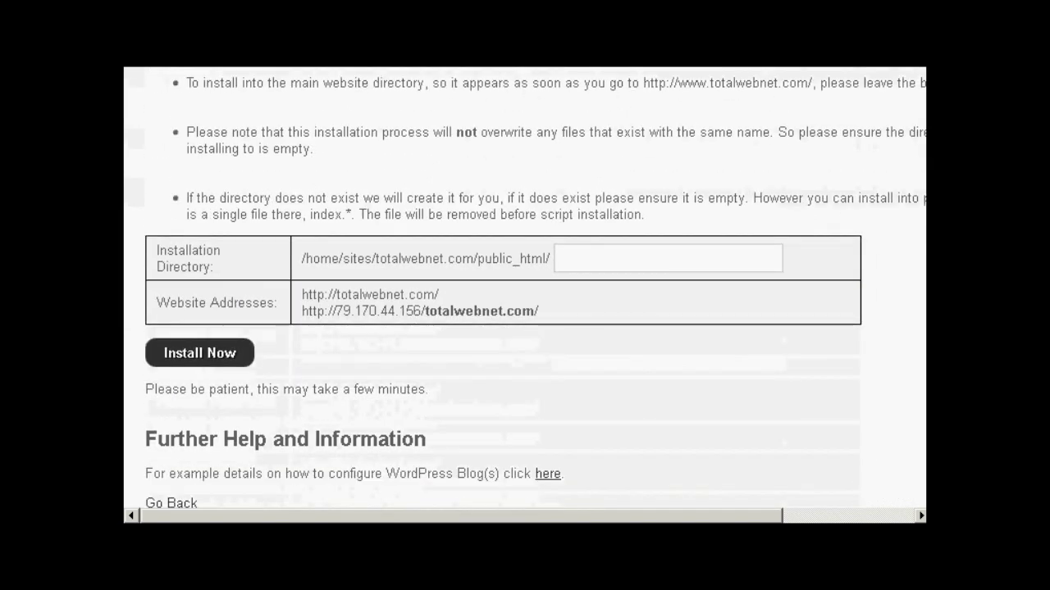
{"action": "left_click", "coordinate": [576, 261]}
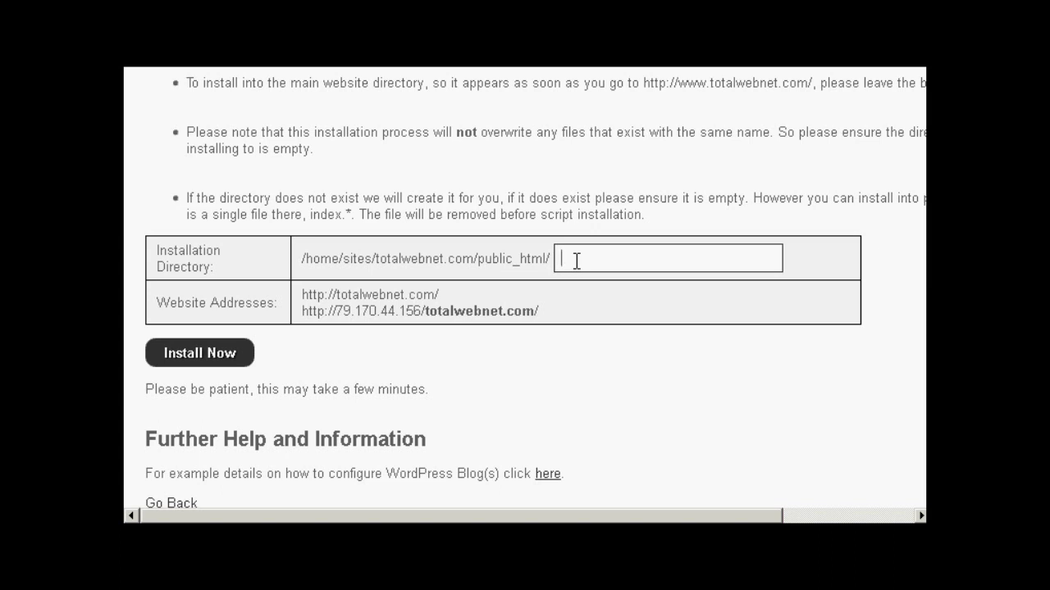
{"action": "type", "text": "blog"}
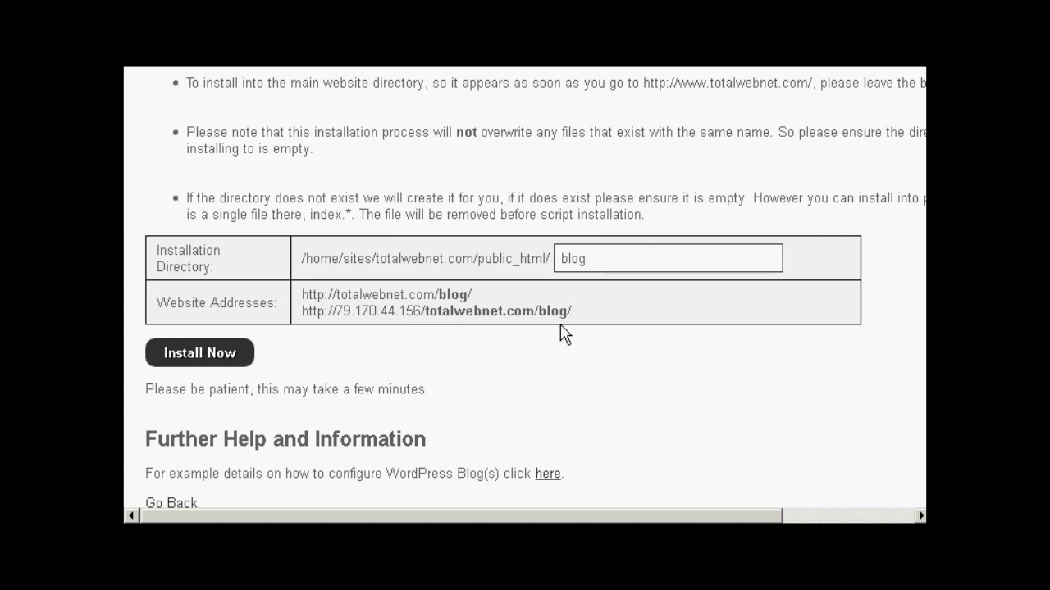
{"action": "left_click", "coordinate": [221, 361]}
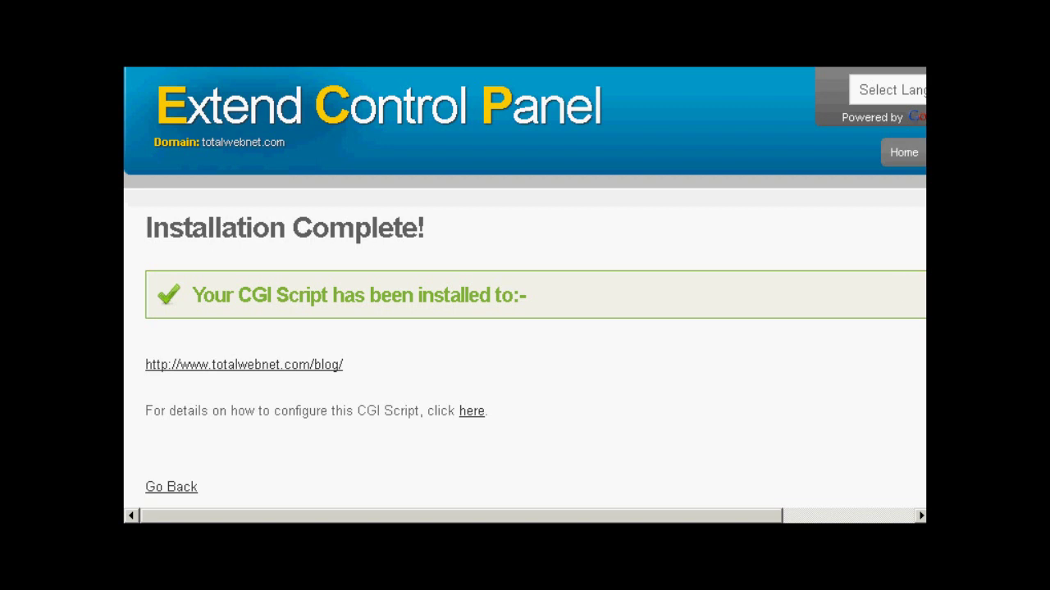
Scroll through the installation notes and open the new totalwebnet.com/blog/ address.
{"action": "scroll", "coordinate": [525, 280], "scroll_direction": "down", "scroll_amount": 1}
{"action": "scroll", "coordinate": [525, 287], "scroll_direction": "down", "scroll_amount": 1}
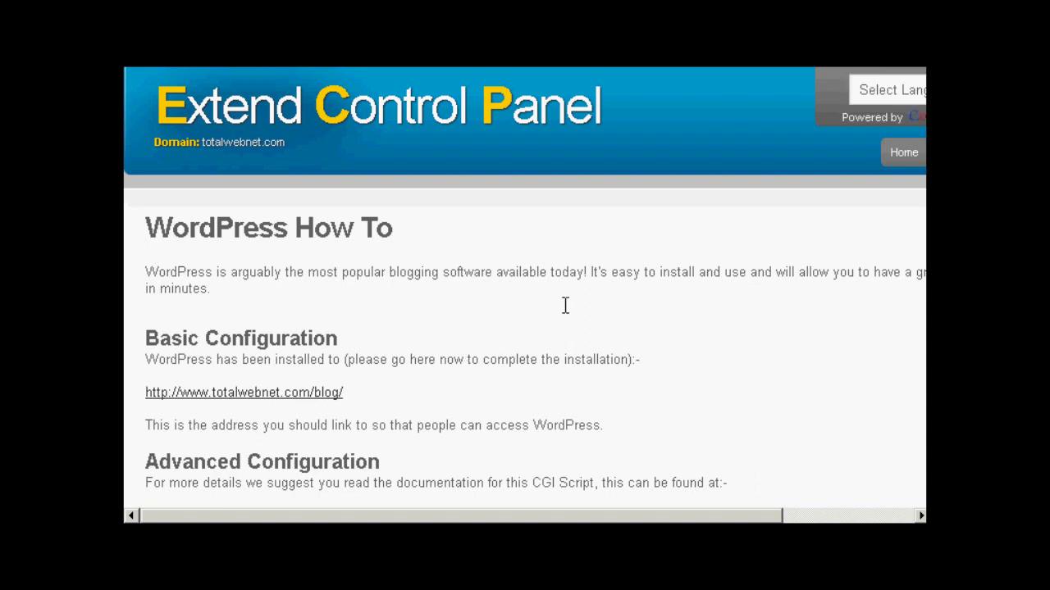
{"action": "scroll", "coordinate": [562, 304], "scroll_direction": "down", "scroll_amount": 3}
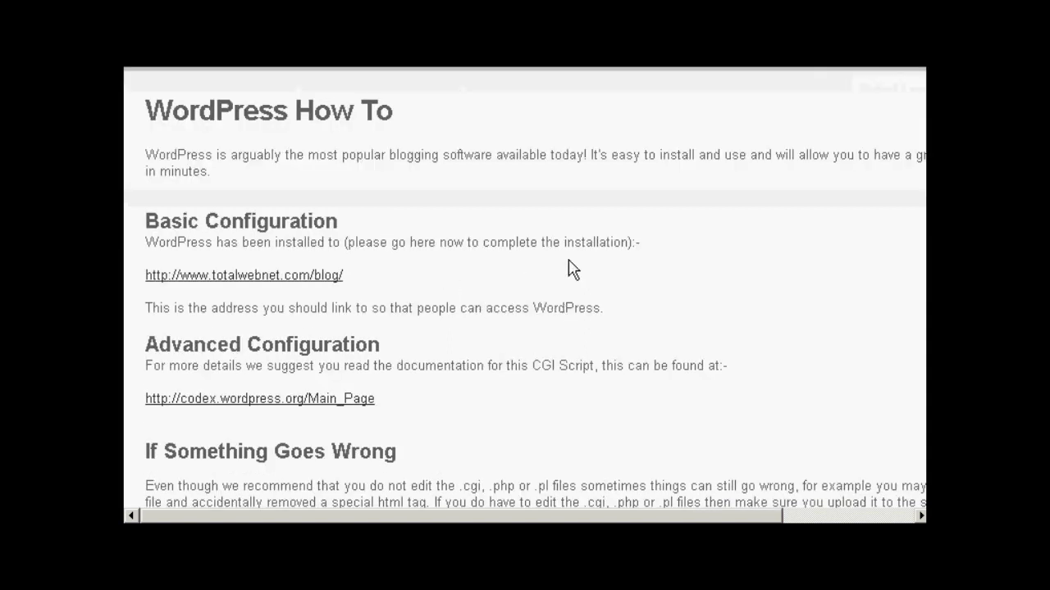
{"action": "left_click", "coordinate": [290, 276]}
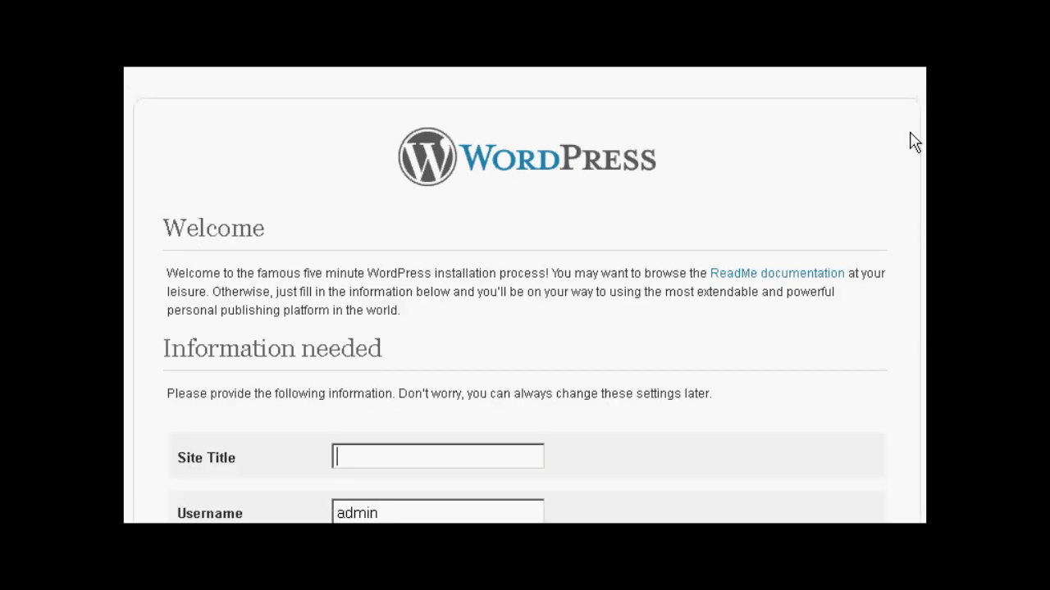
Enter 'Sam's Blog' as the WordPress site title.
{"action": "scroll", "coordinate": [525, 295], "scroll_direction": "down", "scroll_amount": 5}
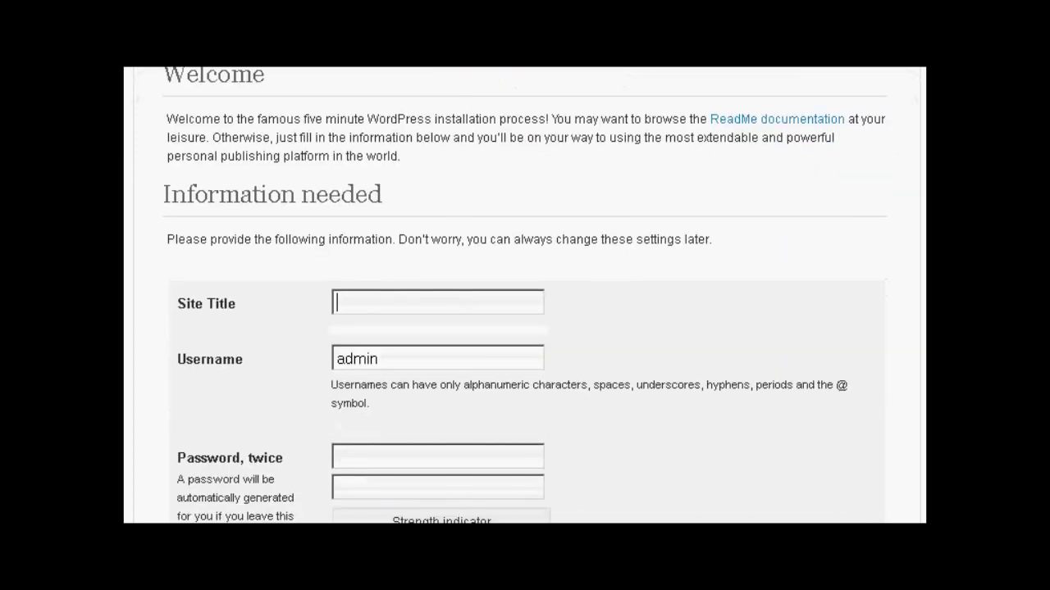
{"action": "scroll", "coordinate": [525, 295], "scroll_direction": "down", "scroll_amount": 1}
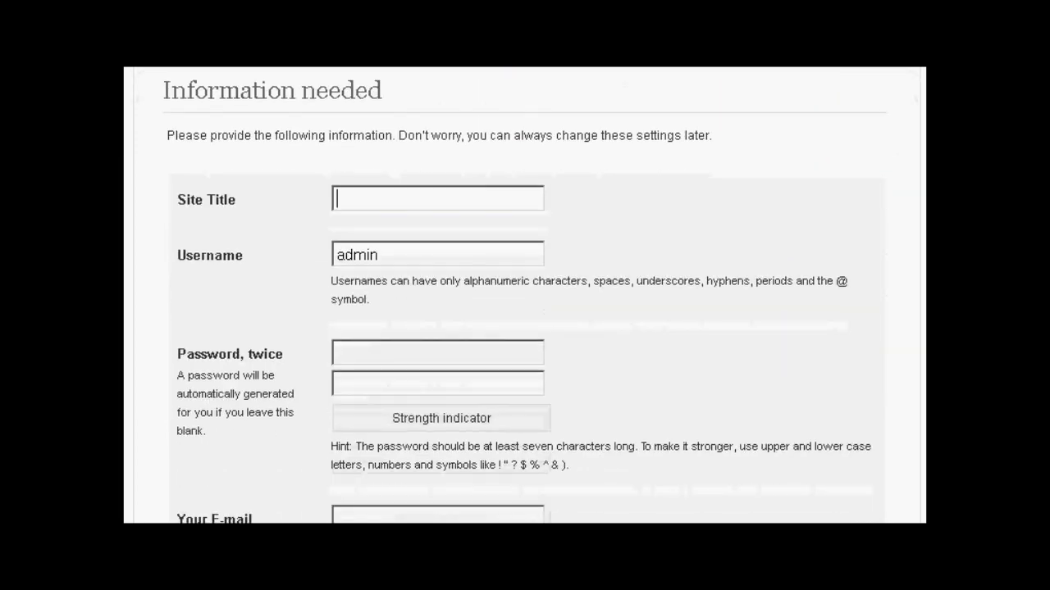
{"action": "type", "text": "Sa"}
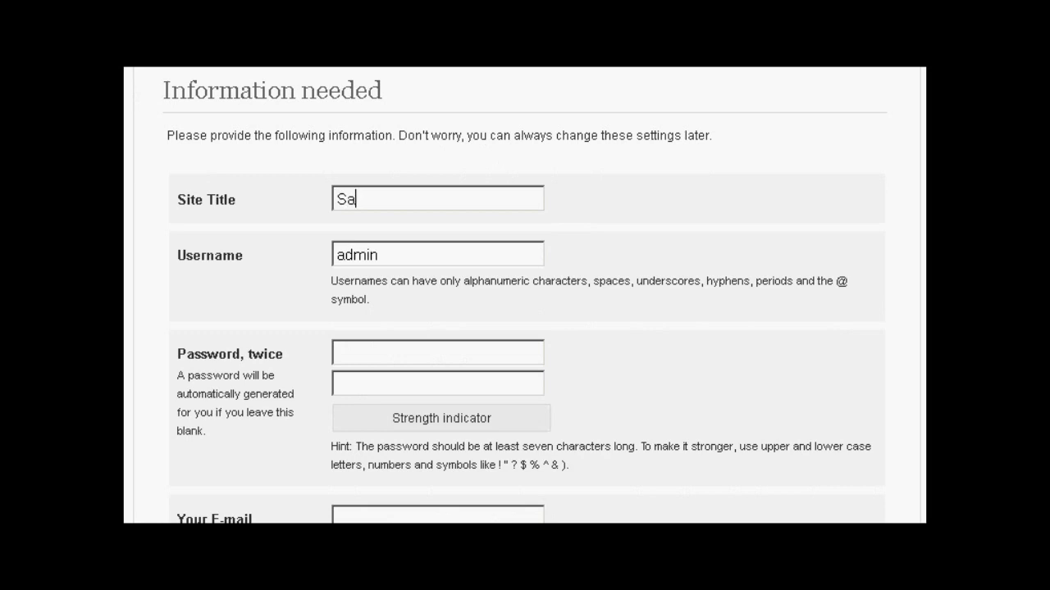
{"action": "type", "text": "m's Blog"}
Type the admin password into both password fields so they match, rated Medium.
{"action": "left_click", "coordinate": [343, 353]}
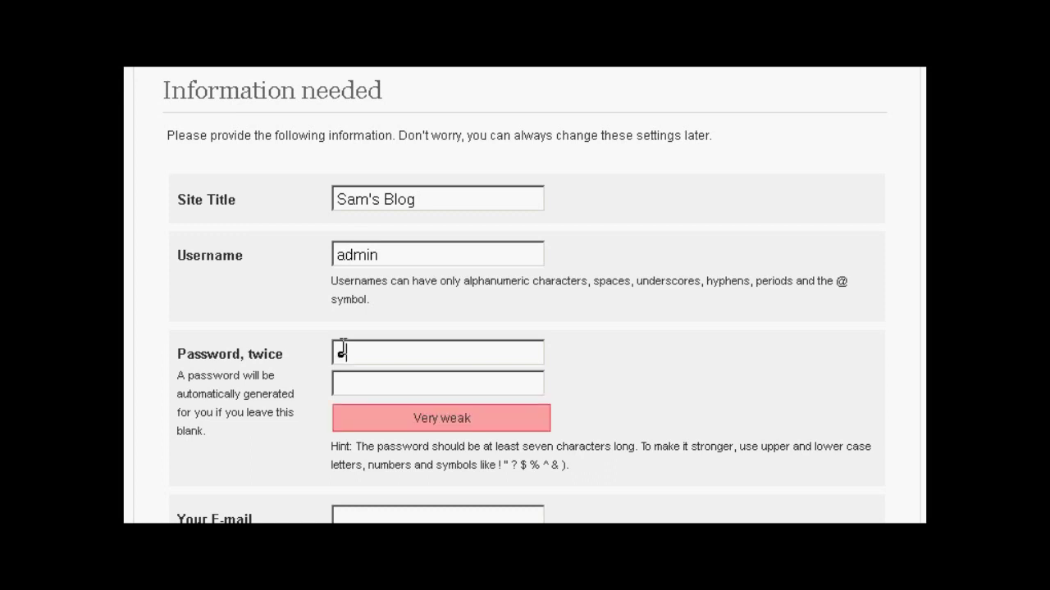
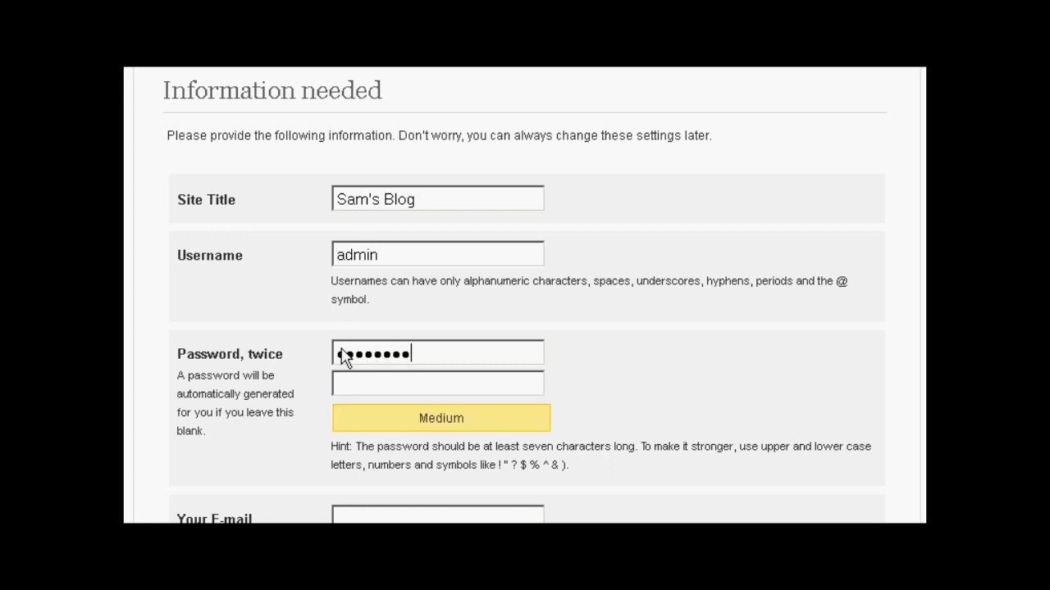
{"action": "left_click", "coordinate": [358, 382]}
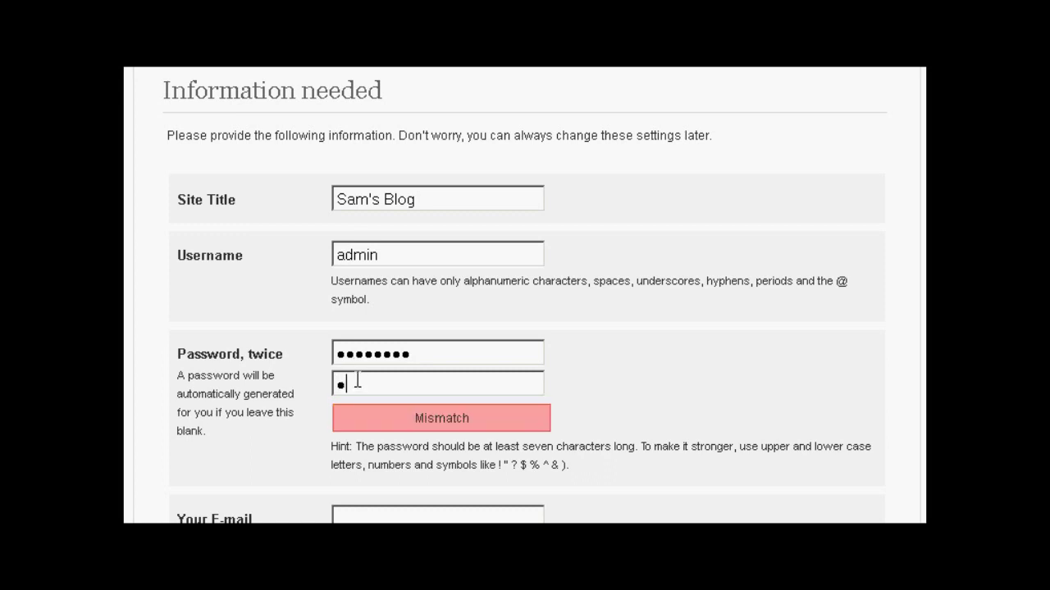
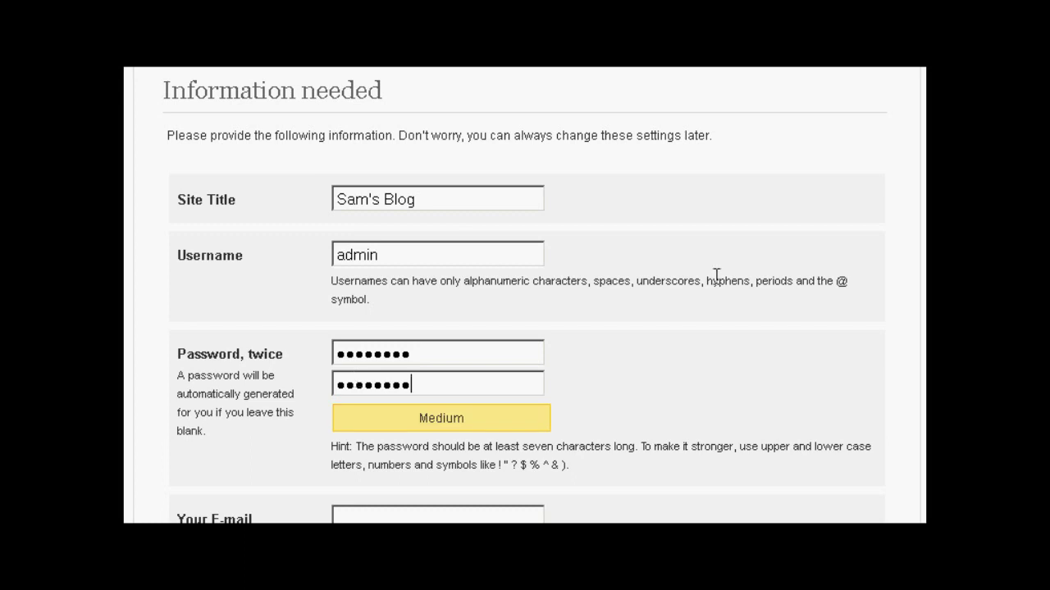
{"action": "scroll", "coordinate": [712, 305], "scroll_direction": "down", "scroll_amount": 3}
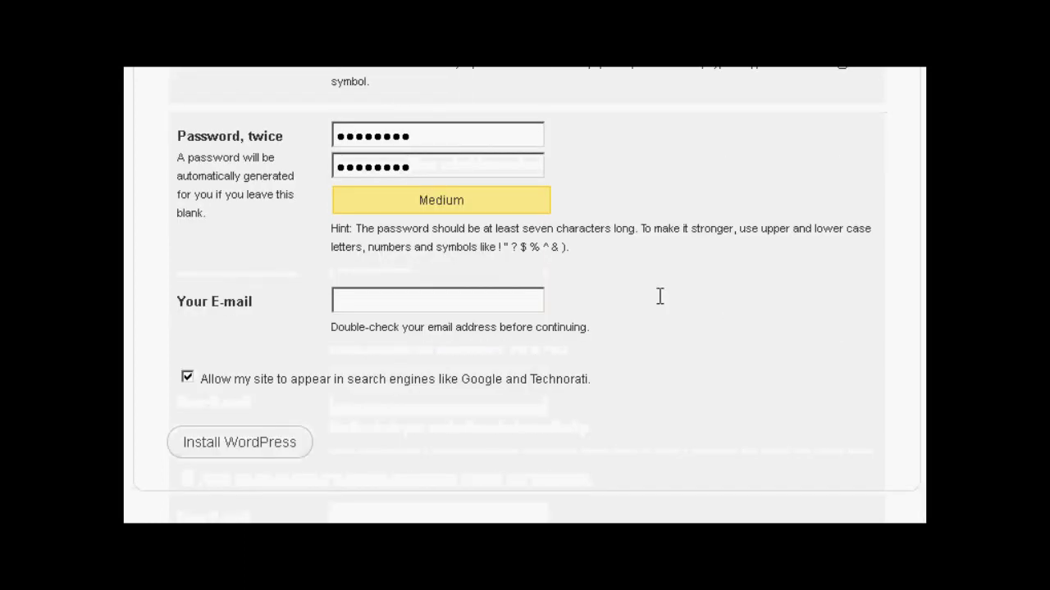
Enter the administrator's e-mail address and run the WordPress installation.
{"action": "left_click", "coordinate": [335, 302]}
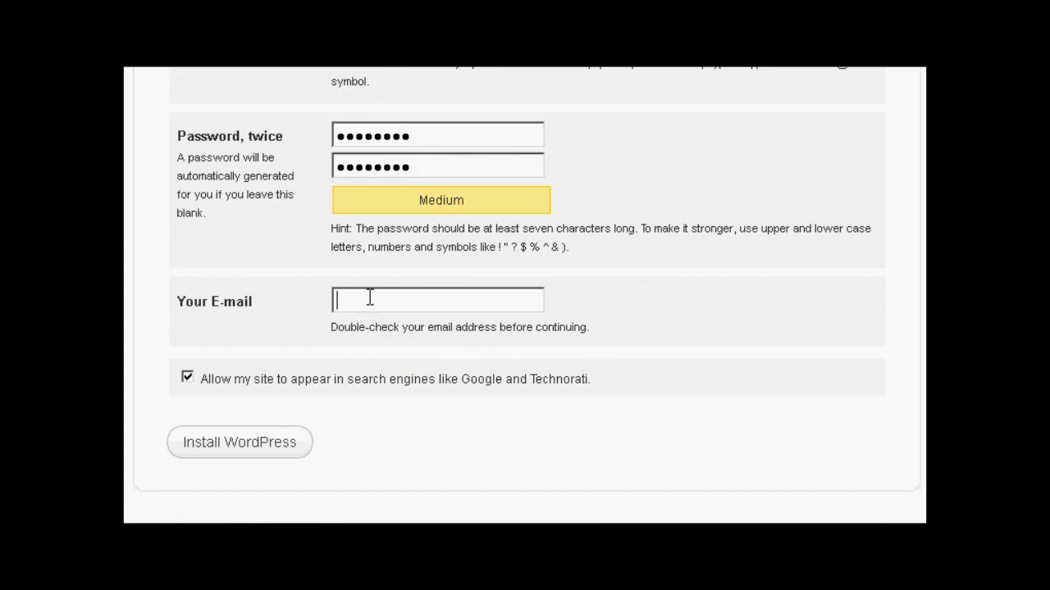
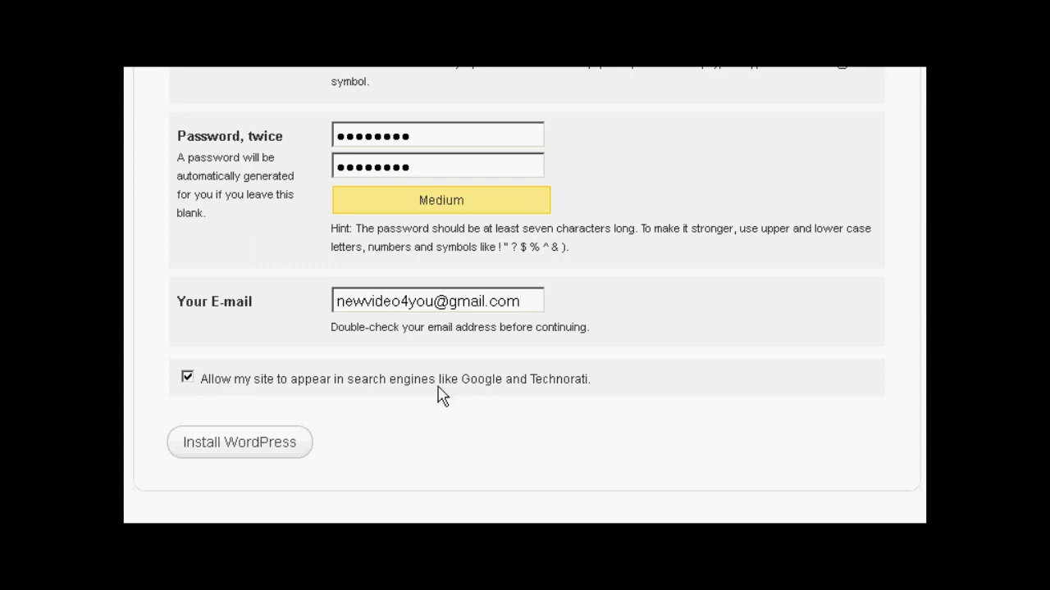
{"action": "left_click", "coordinate": [255, 451]}
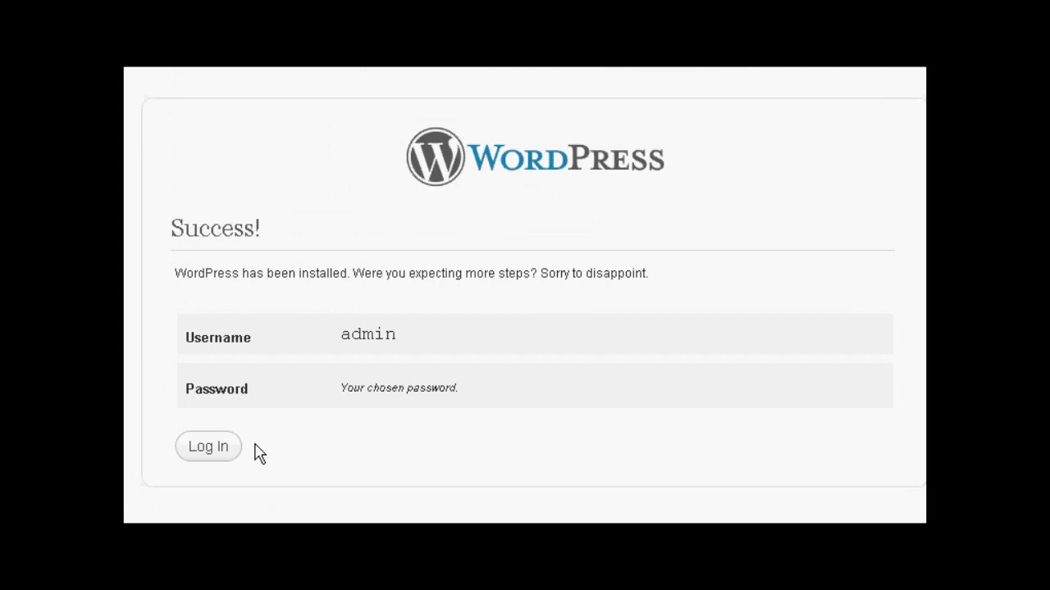
Log in to the new blog as admin with the account password.
{"action": "left_click", "coordinate": [211, 453]}
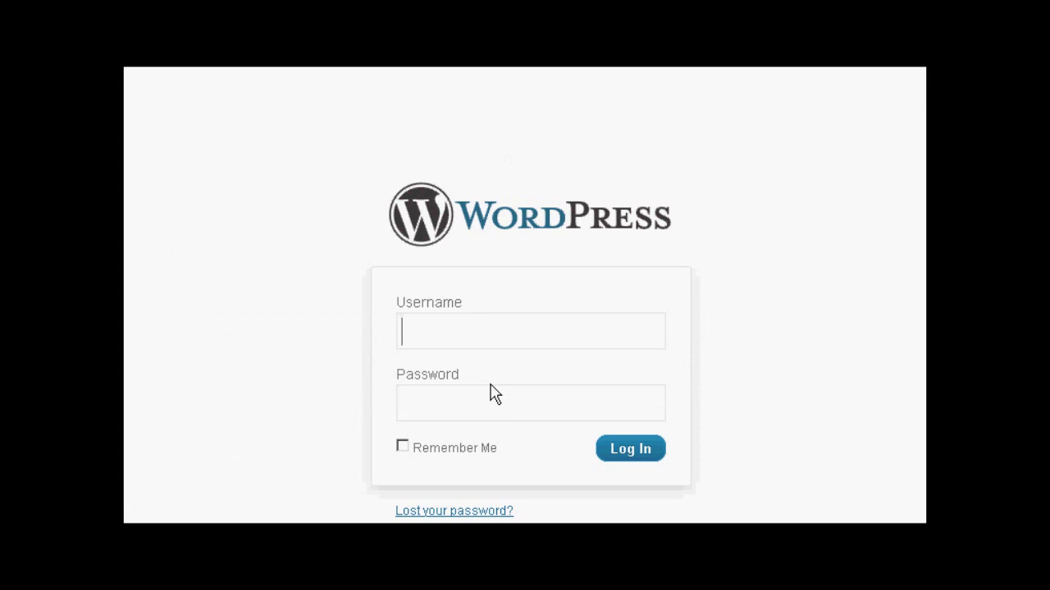
{"action": "type", "text": "adm"}
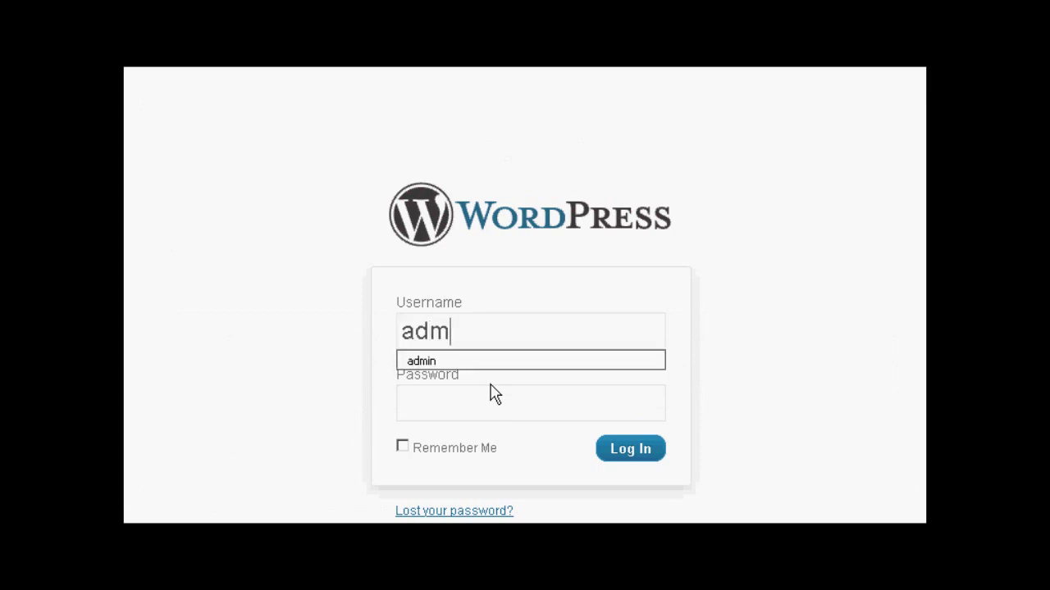
{"action": "type", "text": "in"}
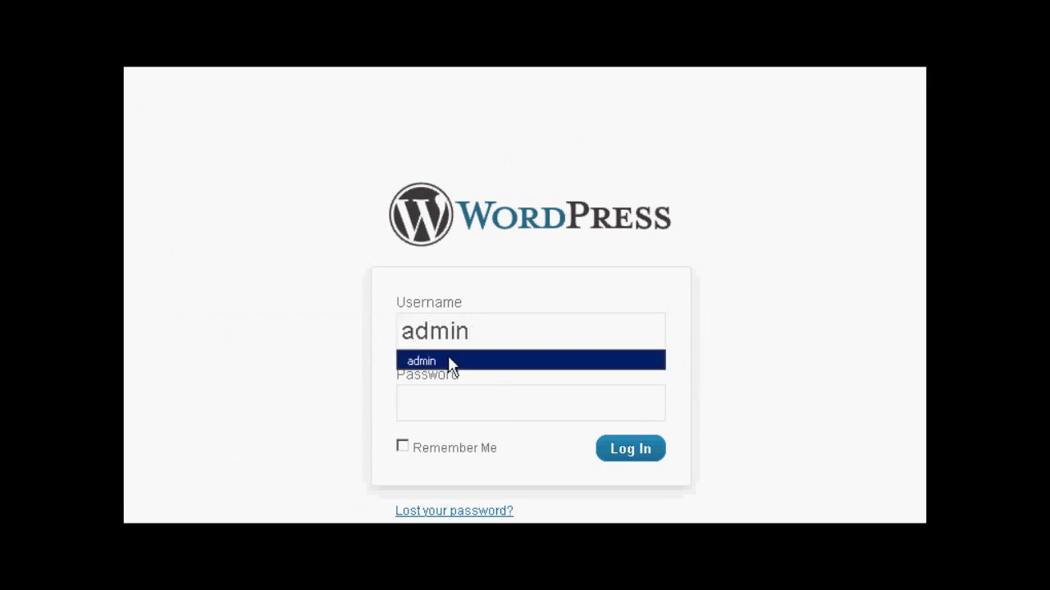
{"action": "left_click", "coordinate": [447, 361]}
{"action": "left_click_drag", "start_coordinate": [517, 402], "coordinate": [363, 404]}
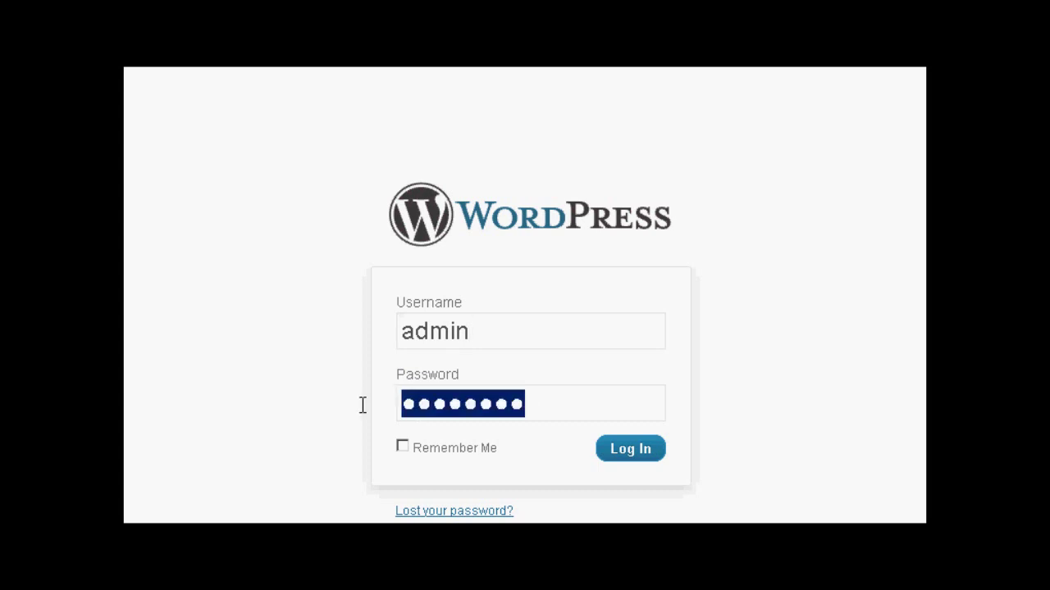
{"action": "type", "text": "••••"}
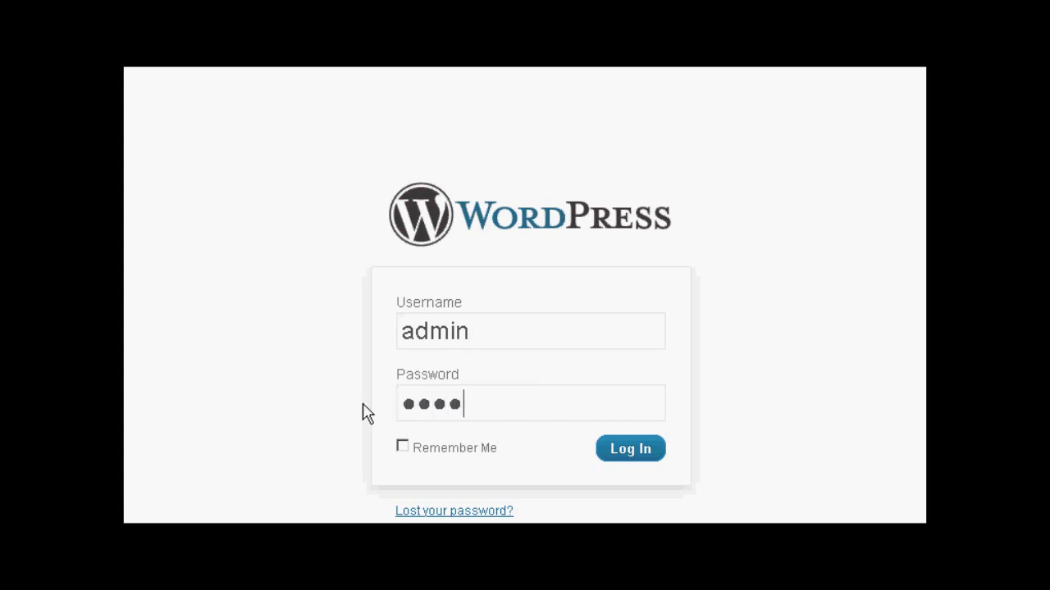
{"action": "type", "text": "••••"}
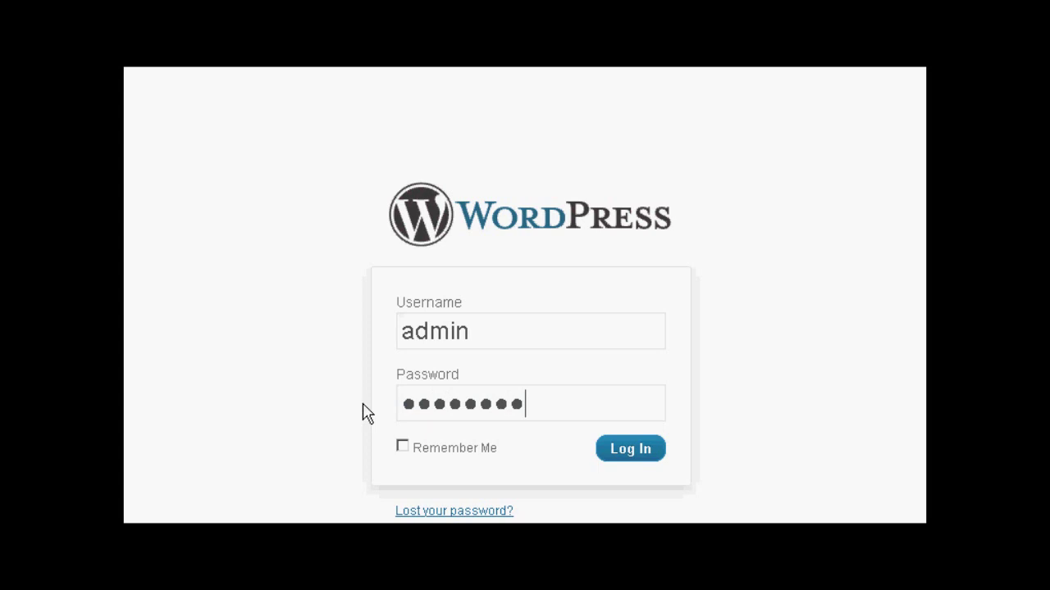
{"action": "left_click", "coordinate": [632, 455]}
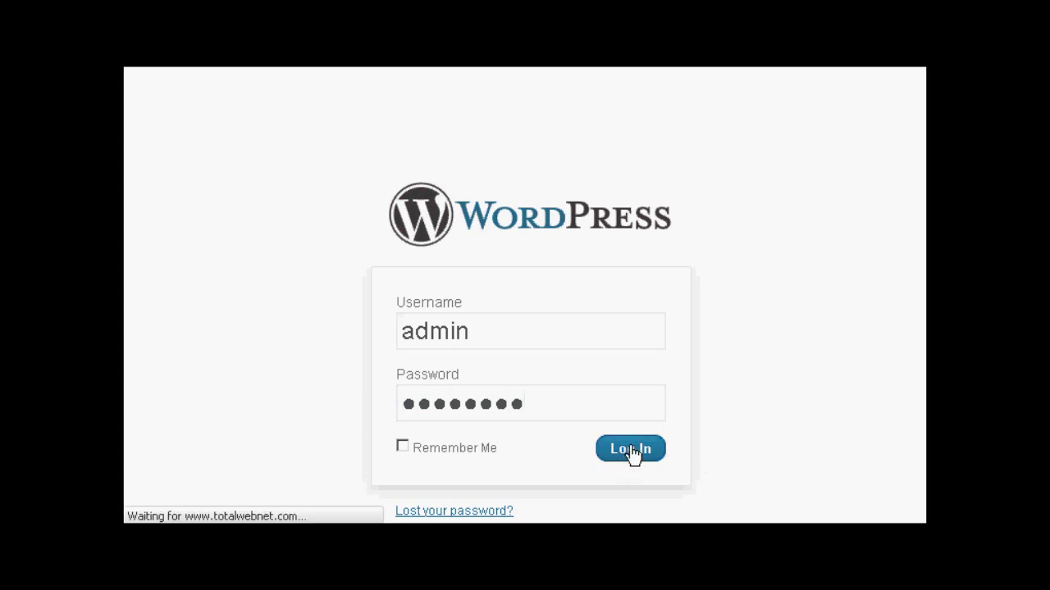